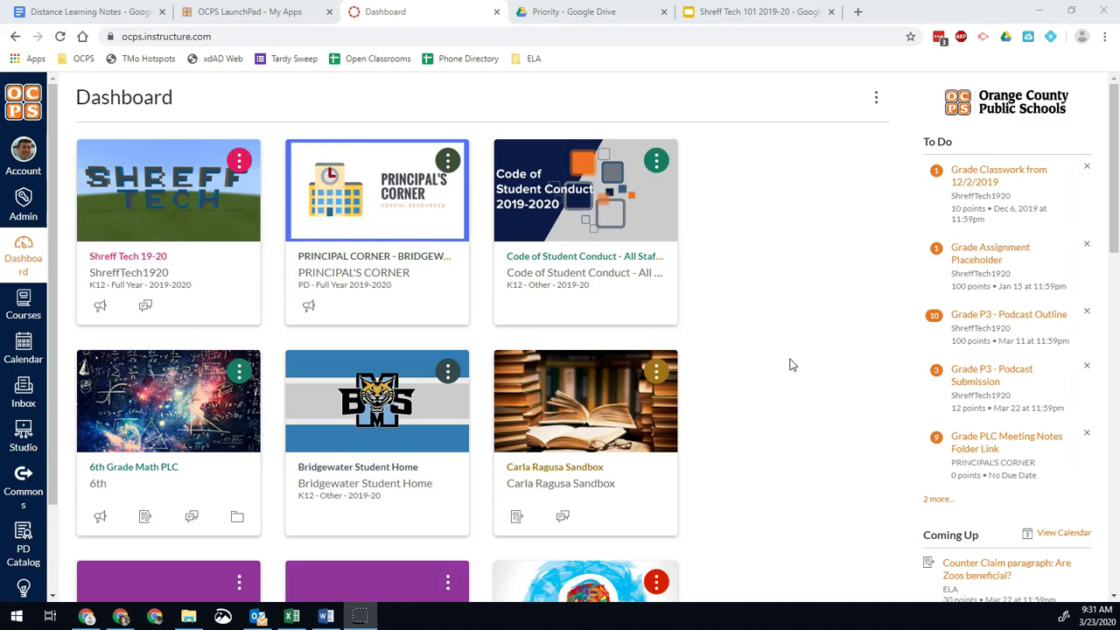
pyautogui.click(787, 365)
pyautogui.click(766, 364)
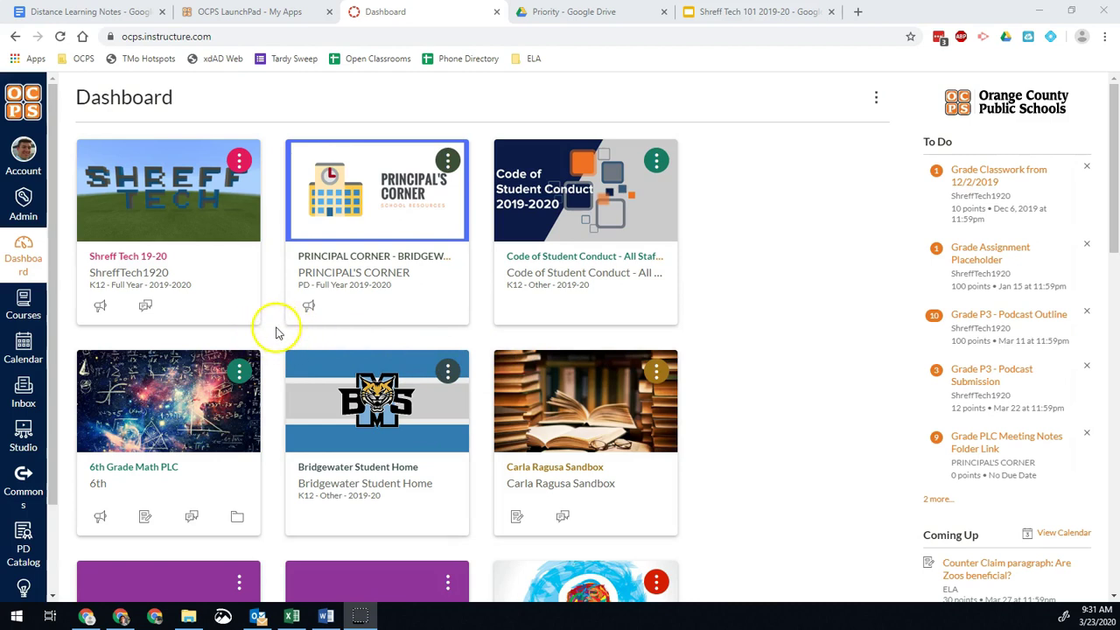
# Open the Conferences page of the Shreff Tech 19-20 course.
pyautogui.click(136, 260)
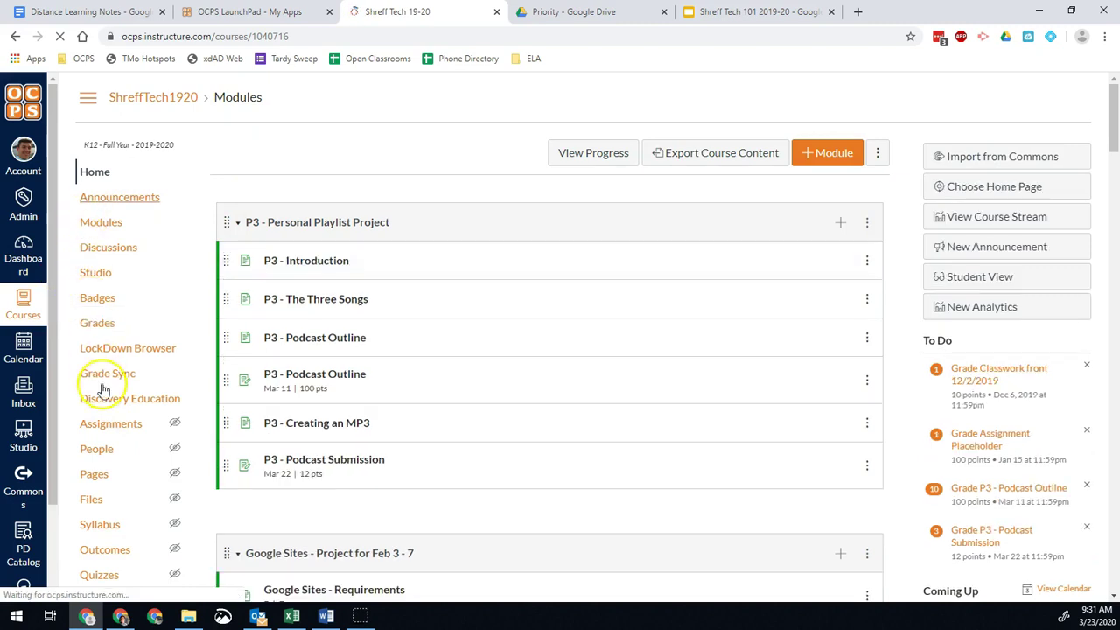
pyautogui.scroll(-3, 106, 404)
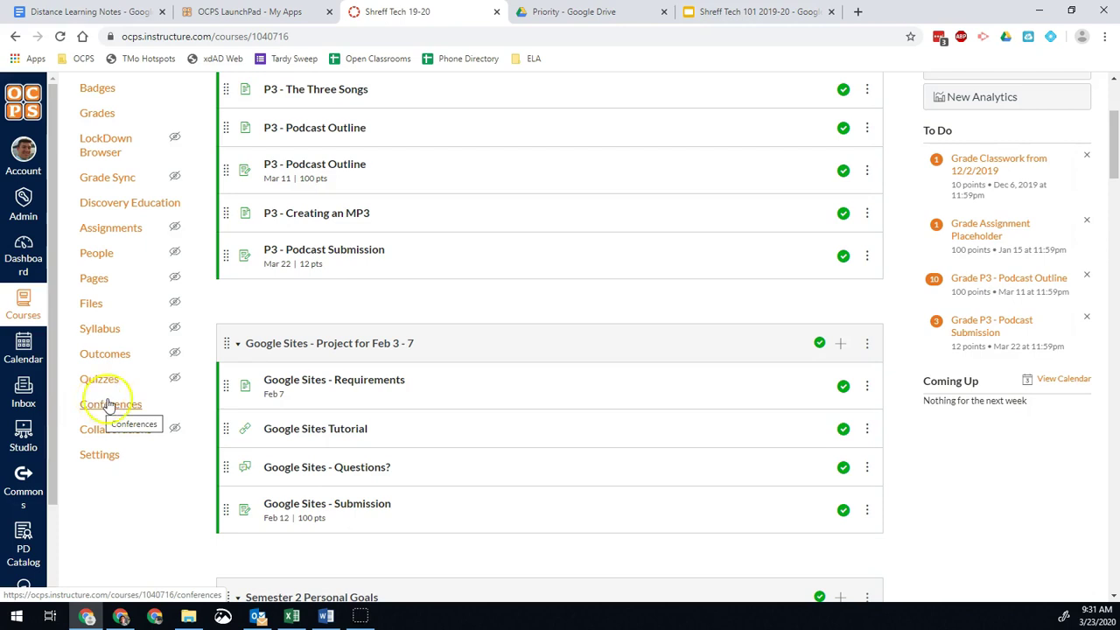
pyautogui.click(127, 409)
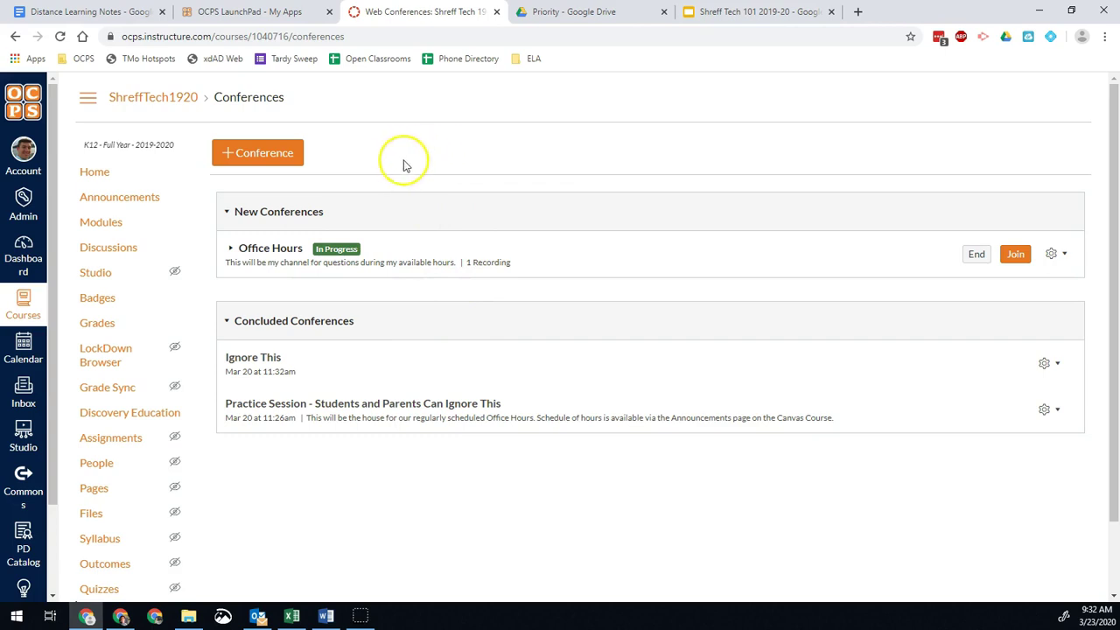
# Start a new conference and name it "Office Hours 2".
pyautogui.click(242, 154)
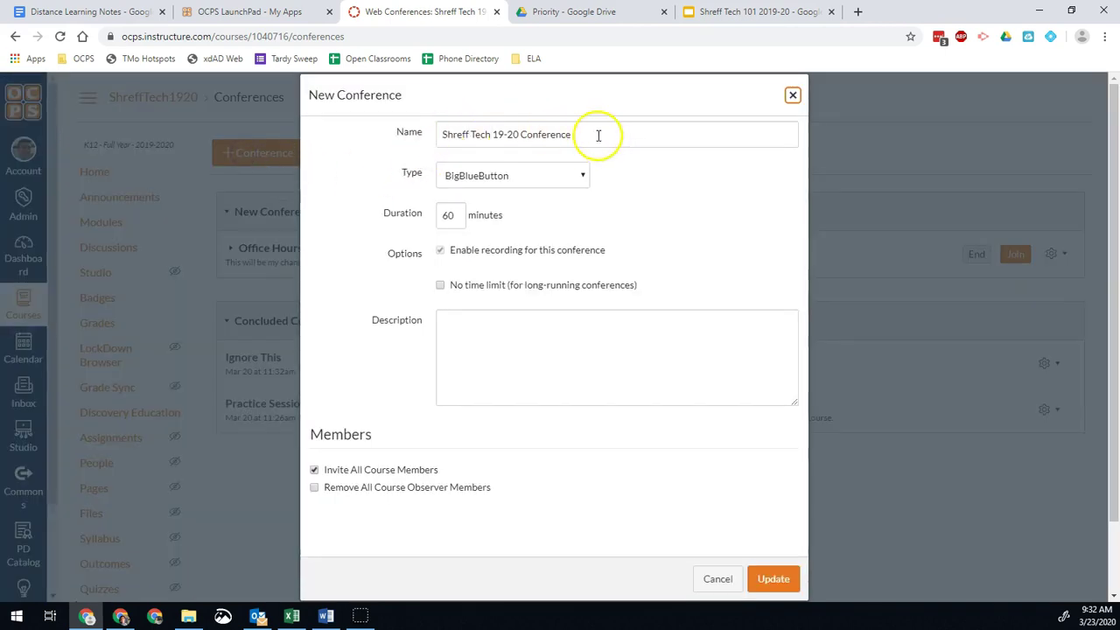
pyautogui.moveTo(597, 135); pyautogui.dragTo(417, 136)
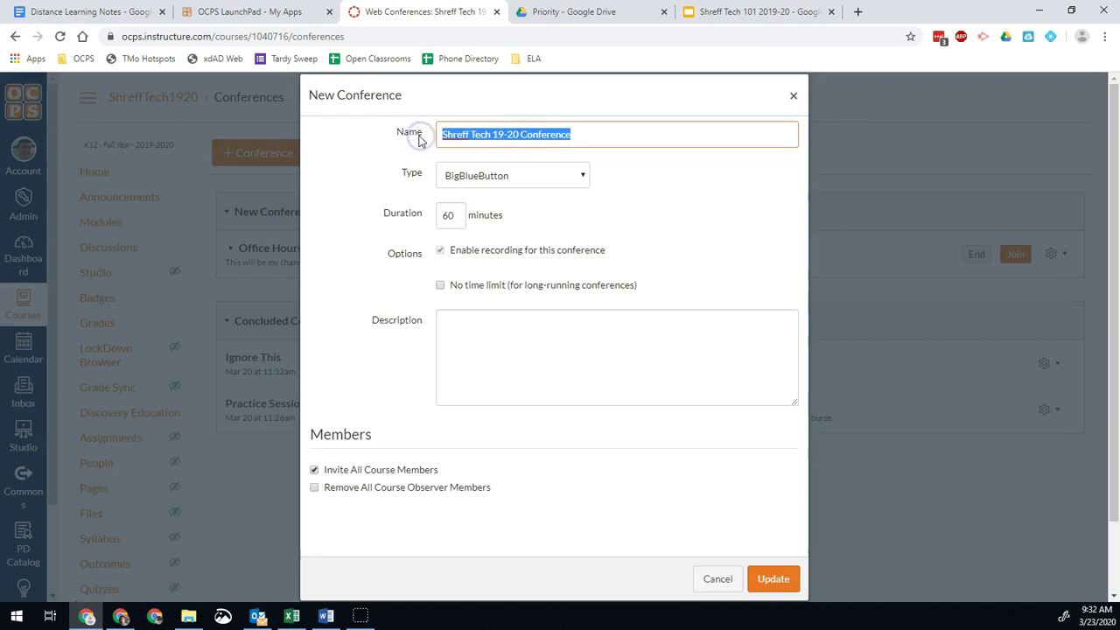
pyautogui.write('Office')
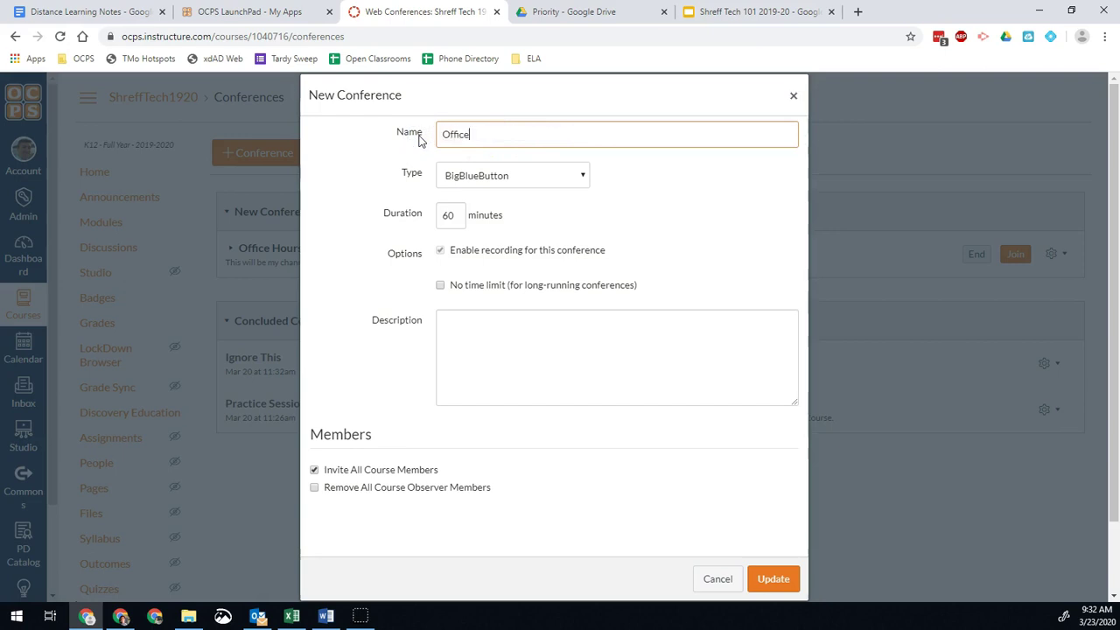
pyautogui.write(' Hours 2')
# Set the conference to no time limit and enter the description "Area for questions and answers.".
pyautogui.click(469, 287)
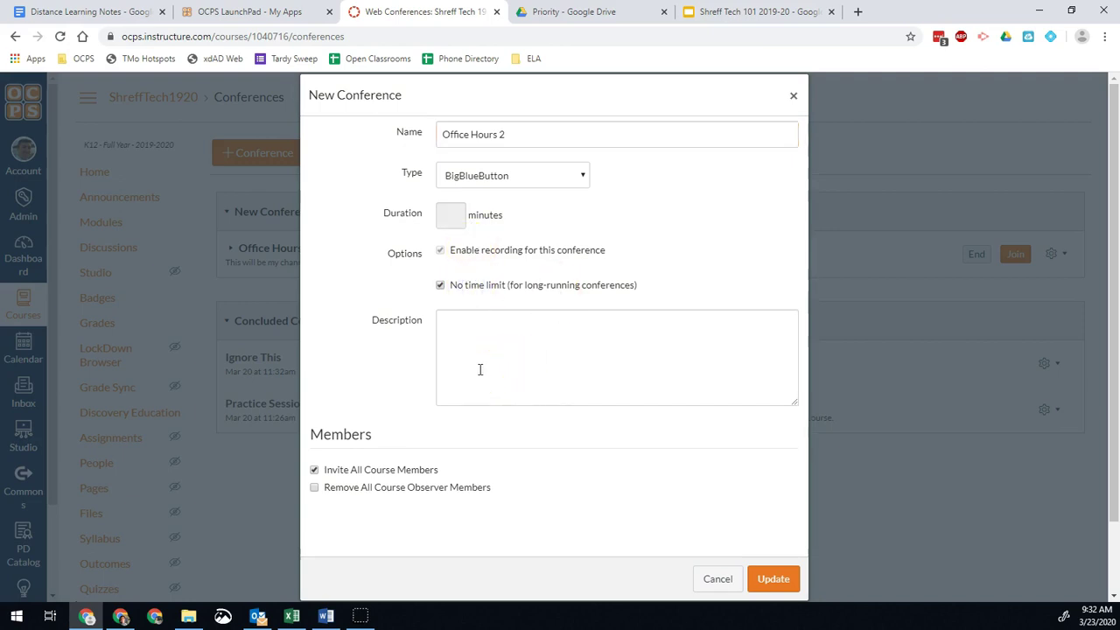
pyautogui.click(566, 336)
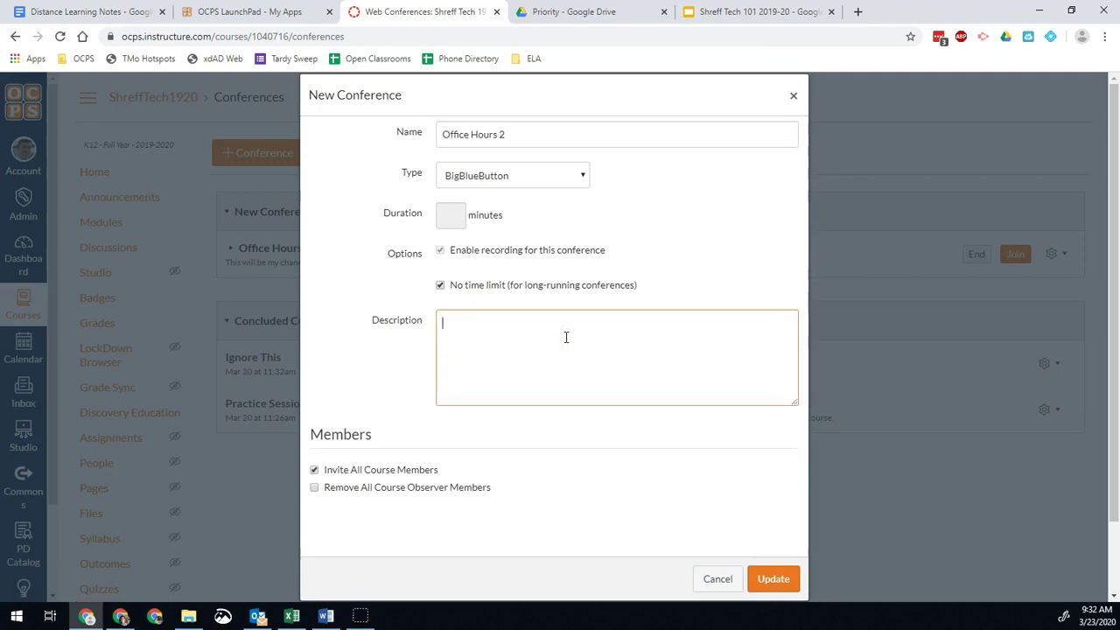
pyautogui.write('Area for questions and answers.')
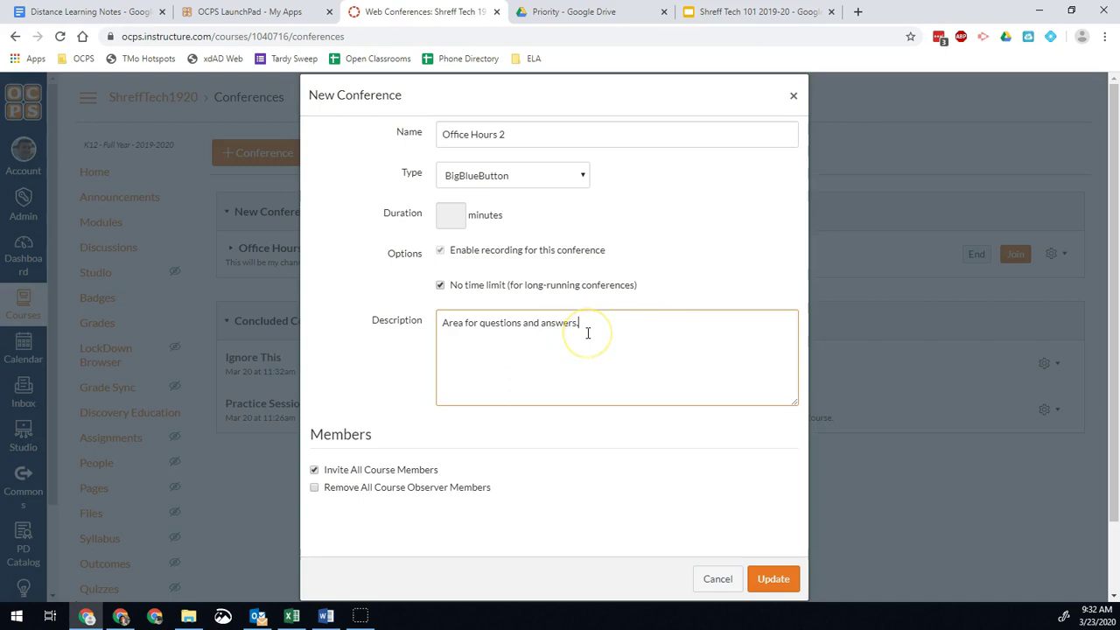
# Try the conference's member options, leave all course members invited without removing observers, and save the conference.
pyautogui.scroll(-2, 587, 333)
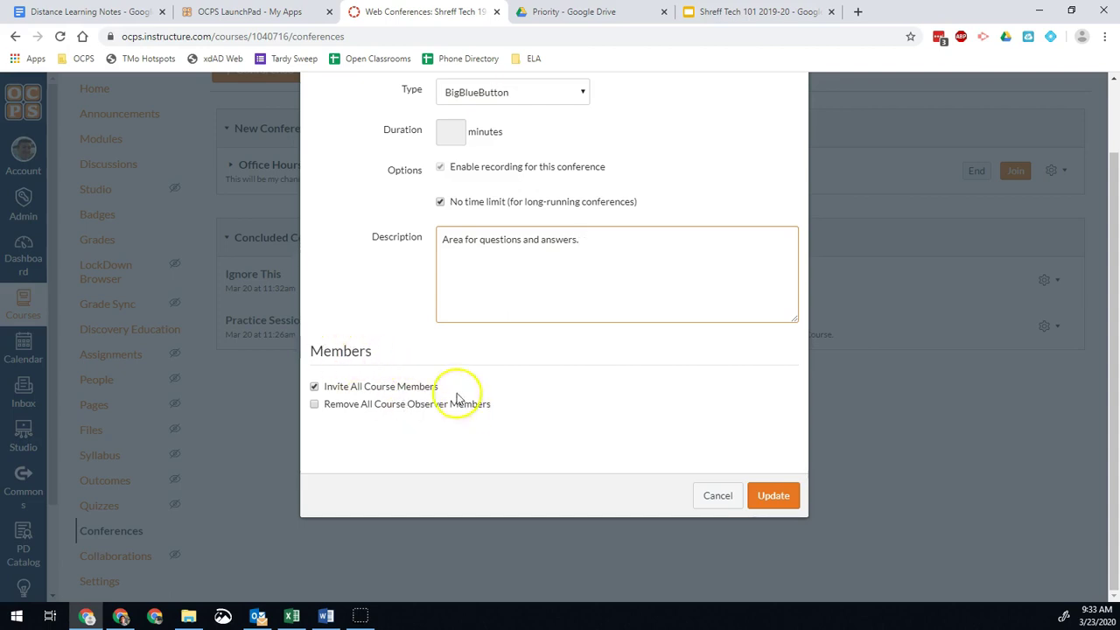
pyautogui.click(314, 405)
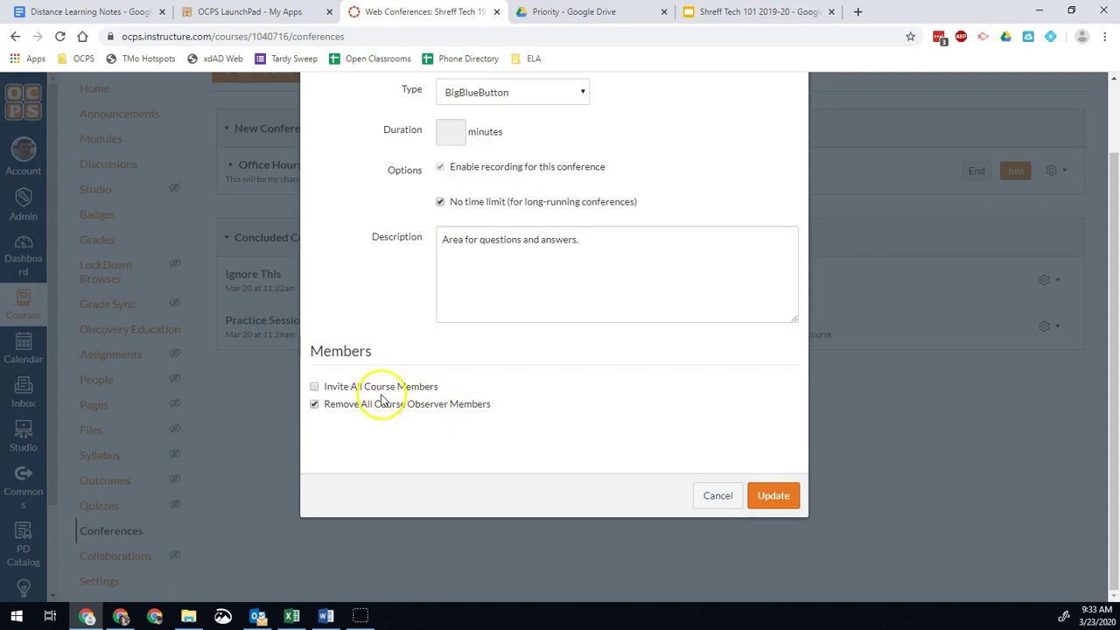
pyautogui.click(313, 386)
pyautogui.click(314, 405)
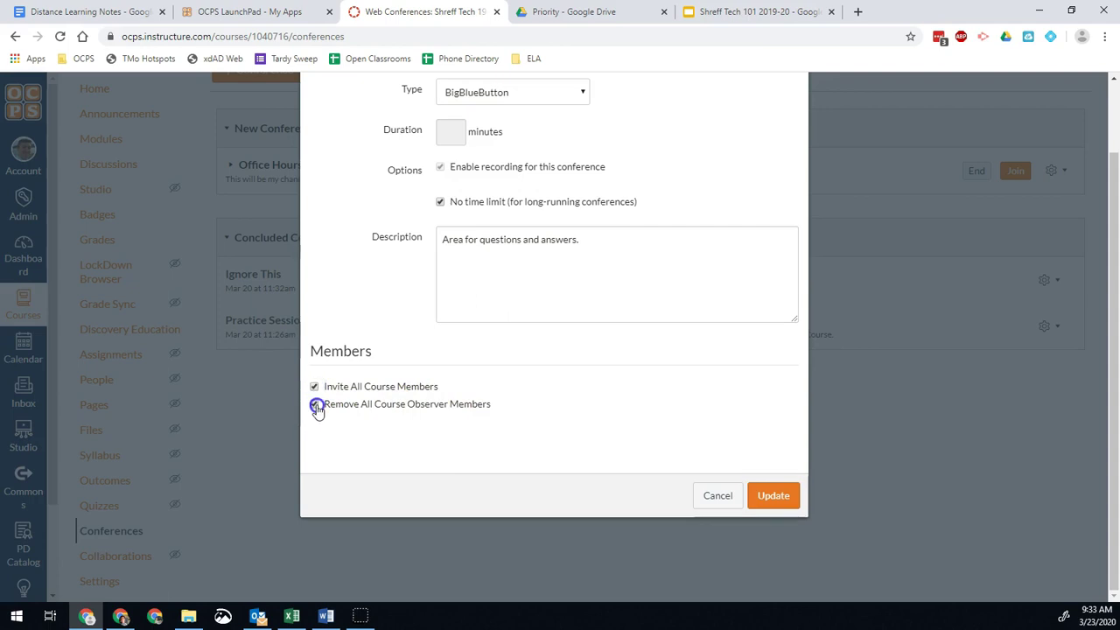
pyautogui.click(313, 387)
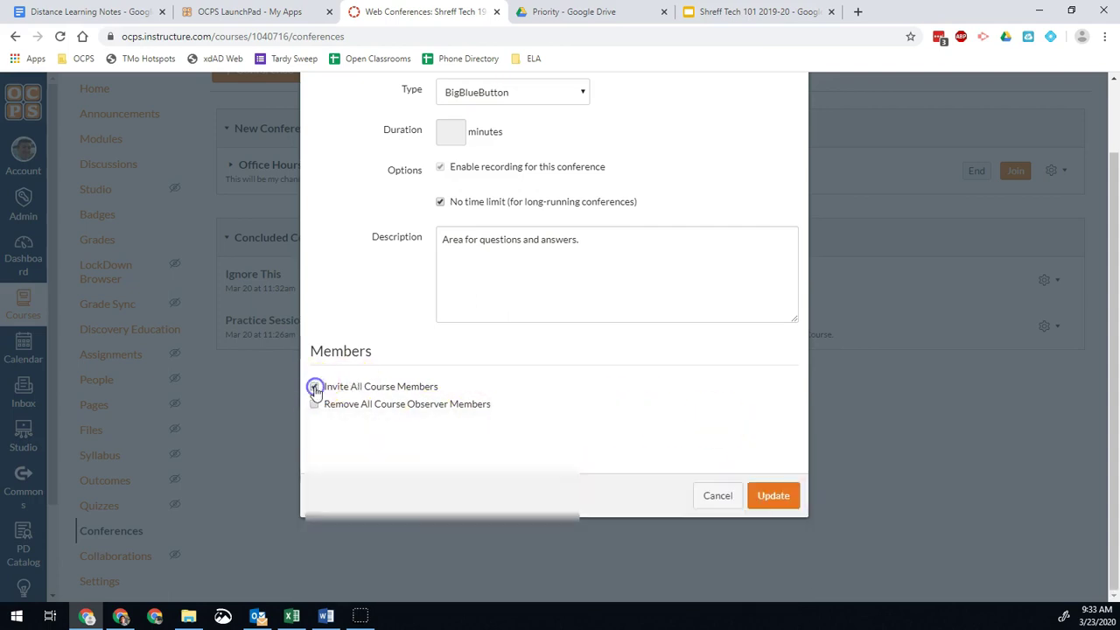
pyautogui.click(774, 495)
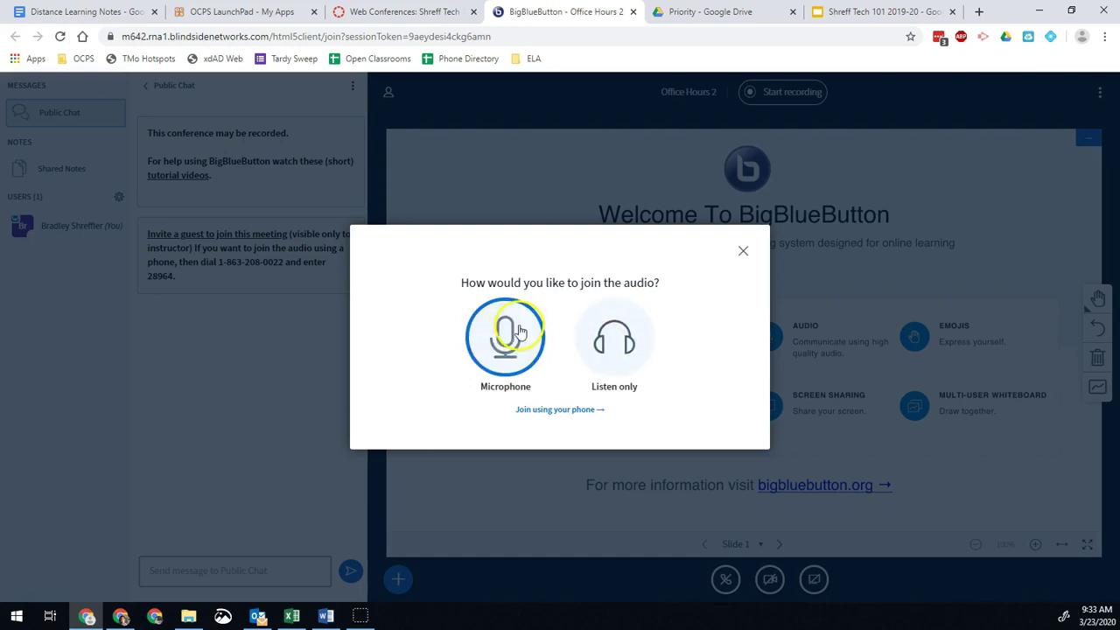
# Join the Office Hours 2 audio with the microphone, allowing browser access to it and confirming the echo test.
pyautogui.click(487, 347)
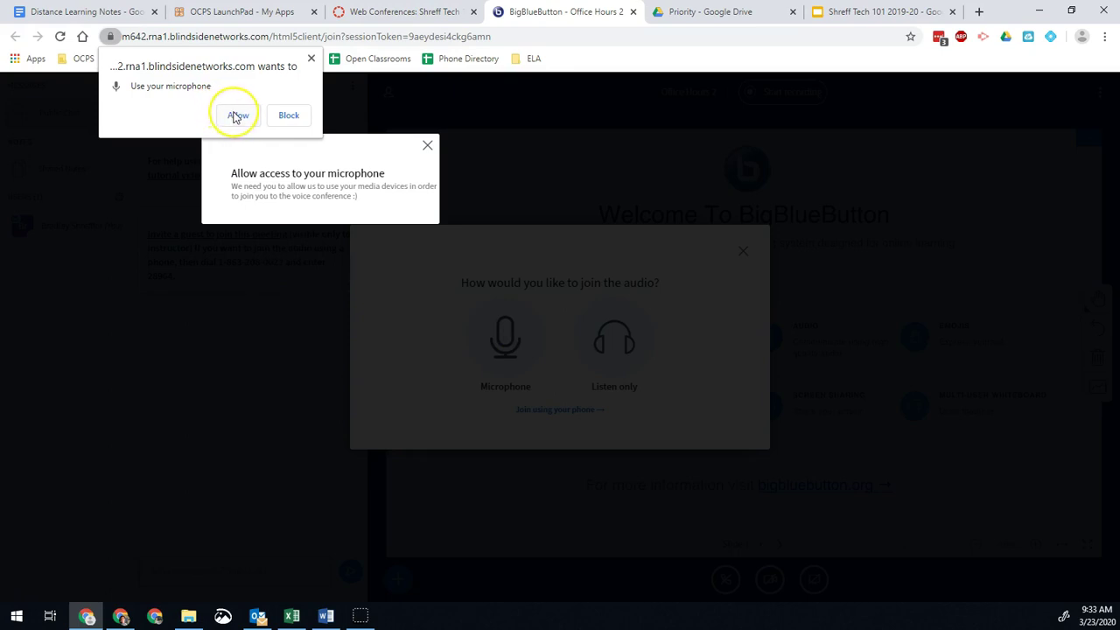
pyautogui.click(236, 116)
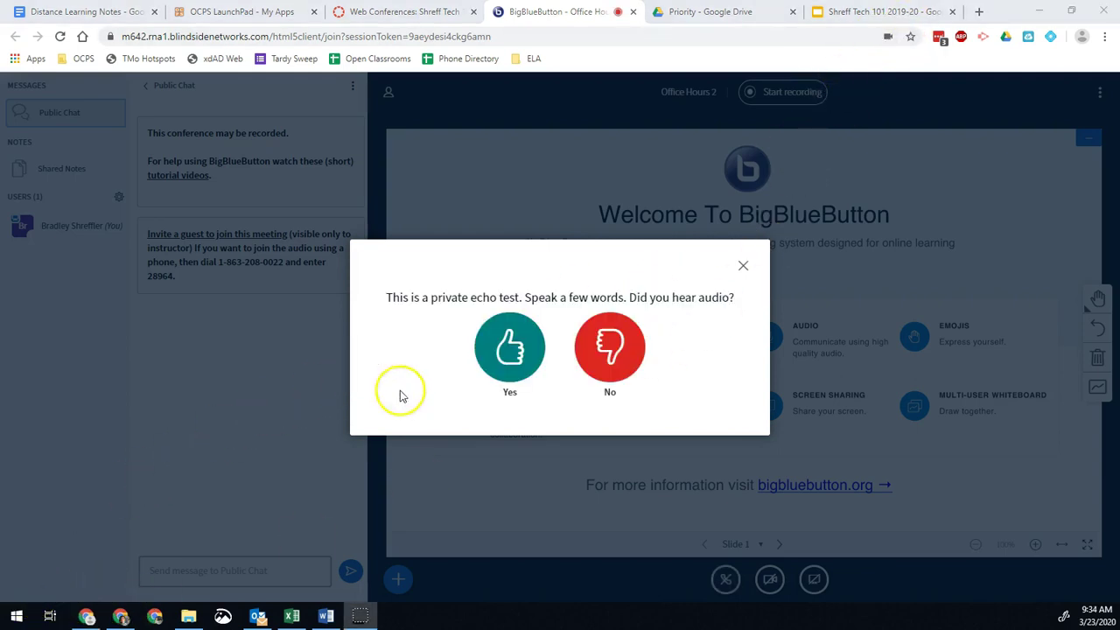
pyautogui.click(508, 350)
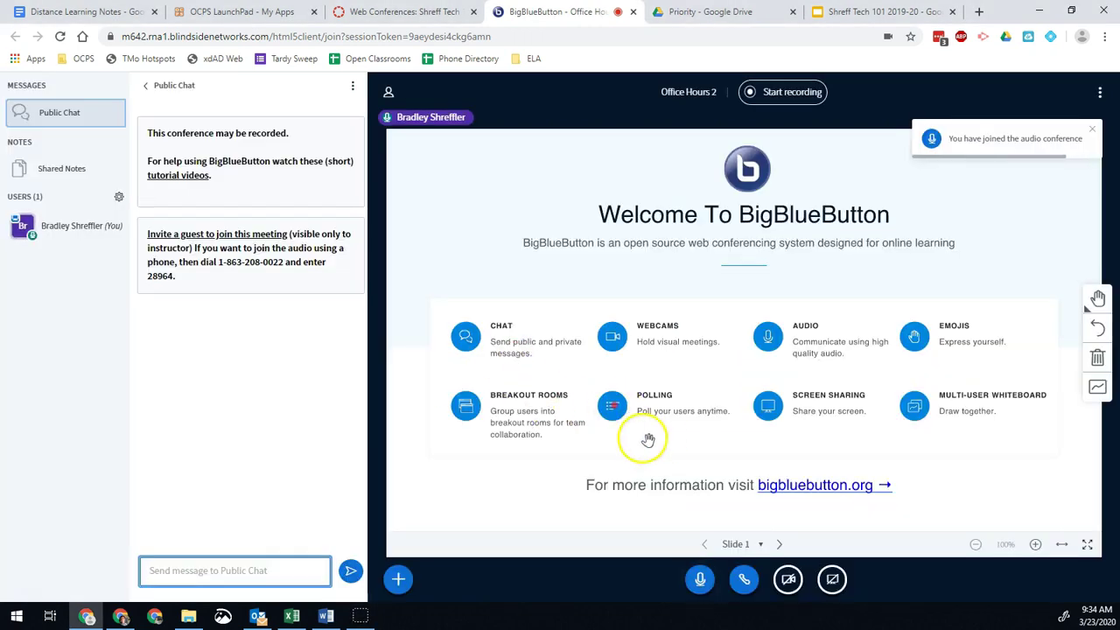
pyautogui.click(787, 276)
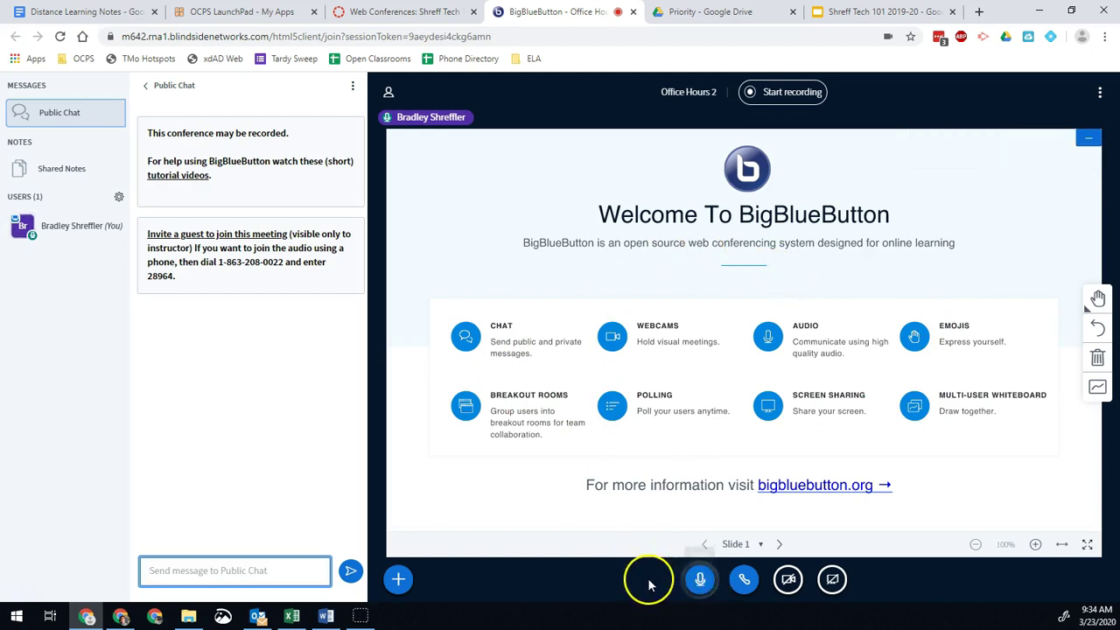
# Mute the microphone in the conference and unmute it again.
pyautogui.click(698, 581)
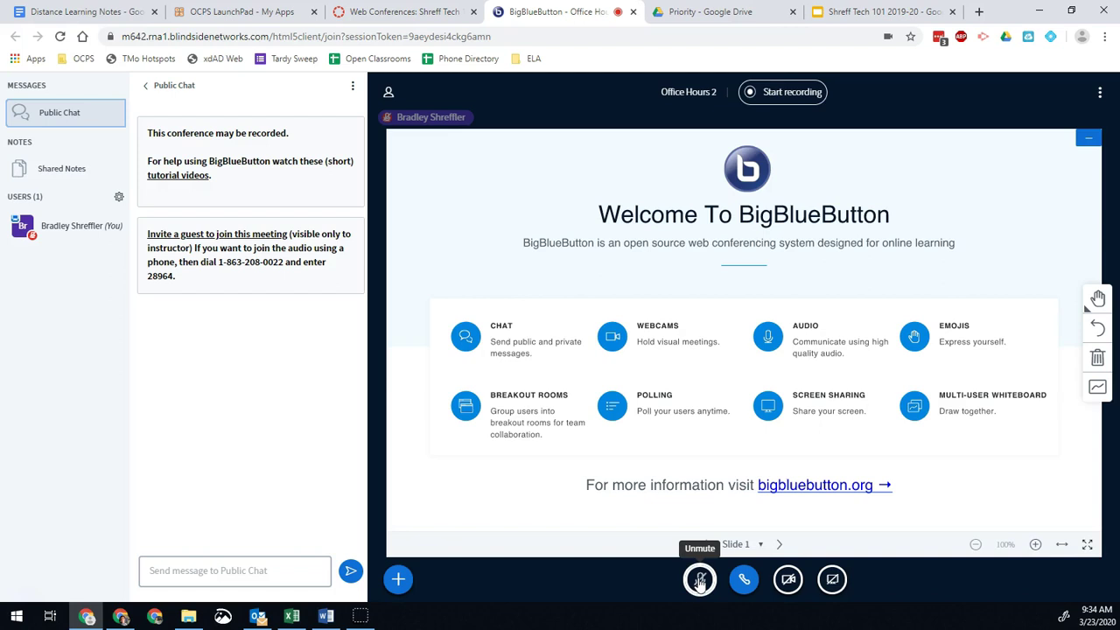
pyautogui.click(694, 574)
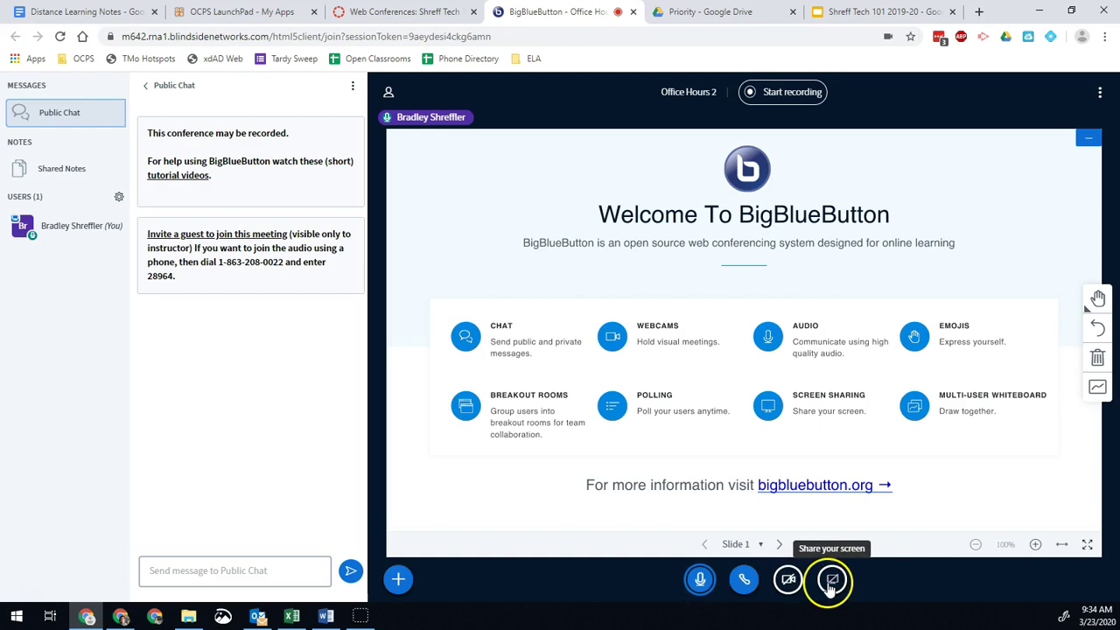
# Allow camera access, share the integrated camera at medium quality in the conference, and stop sharing it.
pyautogui.click(787, 579)
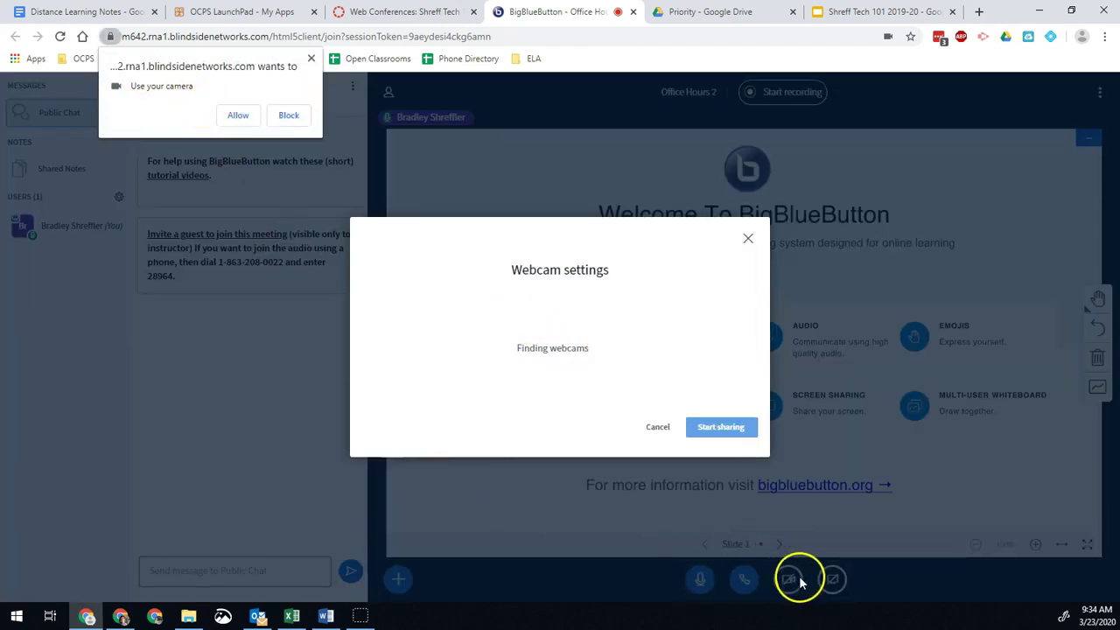
pyautogui.click(251, 120)
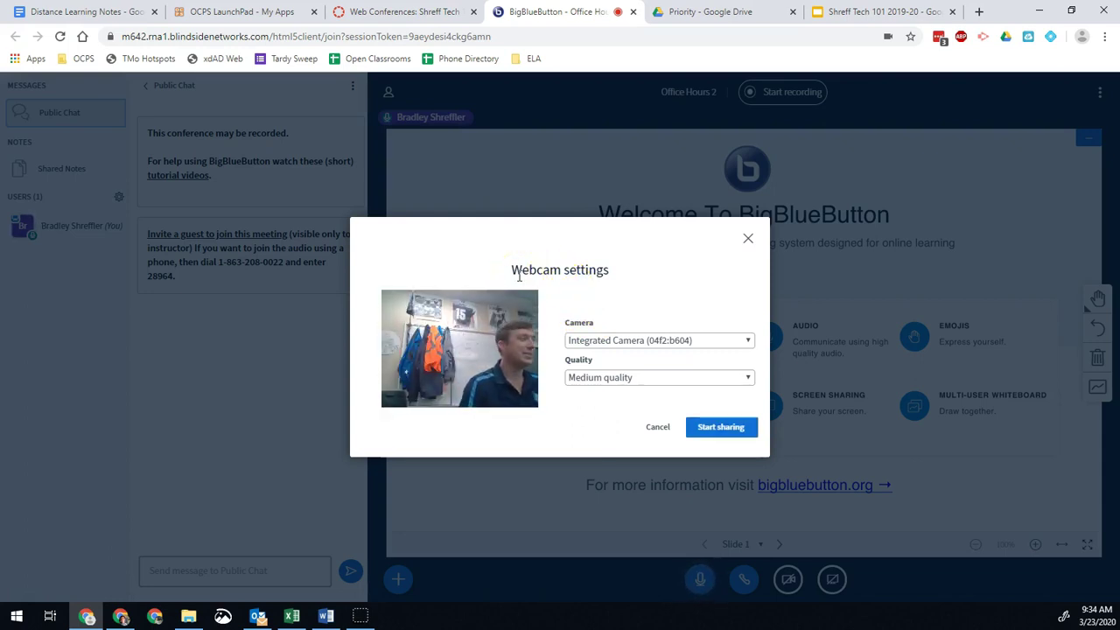
pyautogui.click(720, 426)
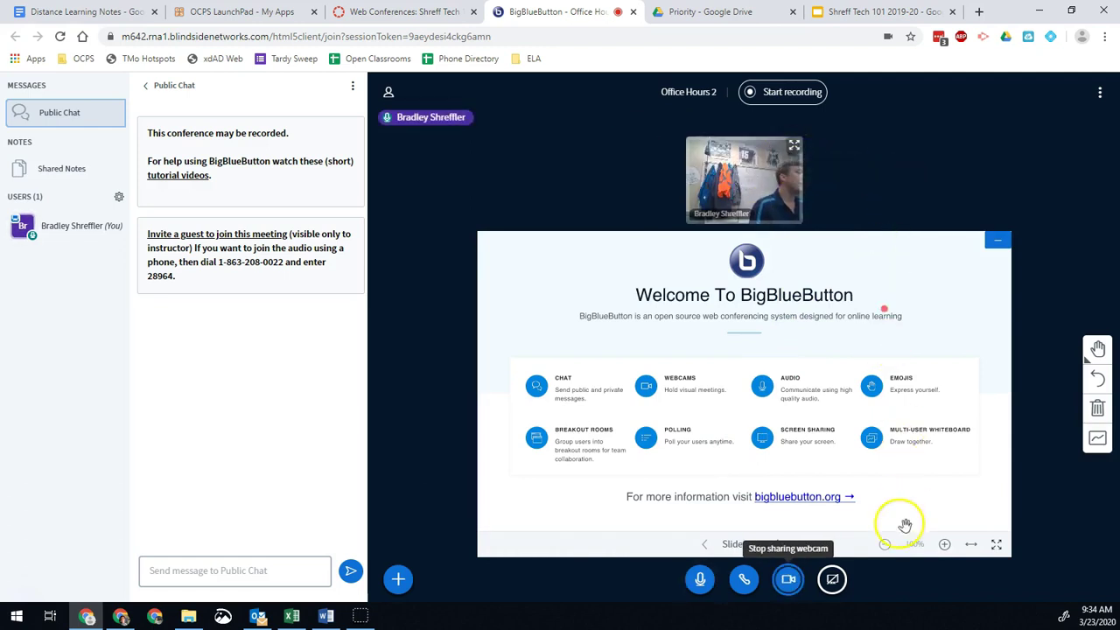
pyautogui.click(788, 579)
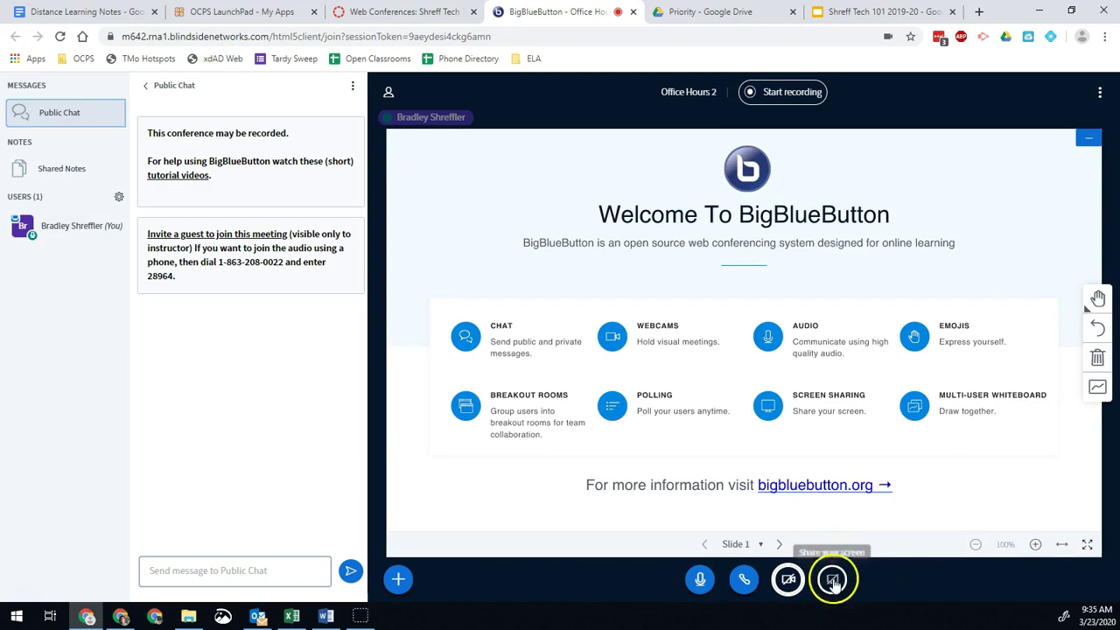
# Share the Chrome tab "Shreff Tech 101 2019-20 - Google Slides" in the conference, after viewing the entire-screen and application-window options.
pyautogui.click(830, 588)
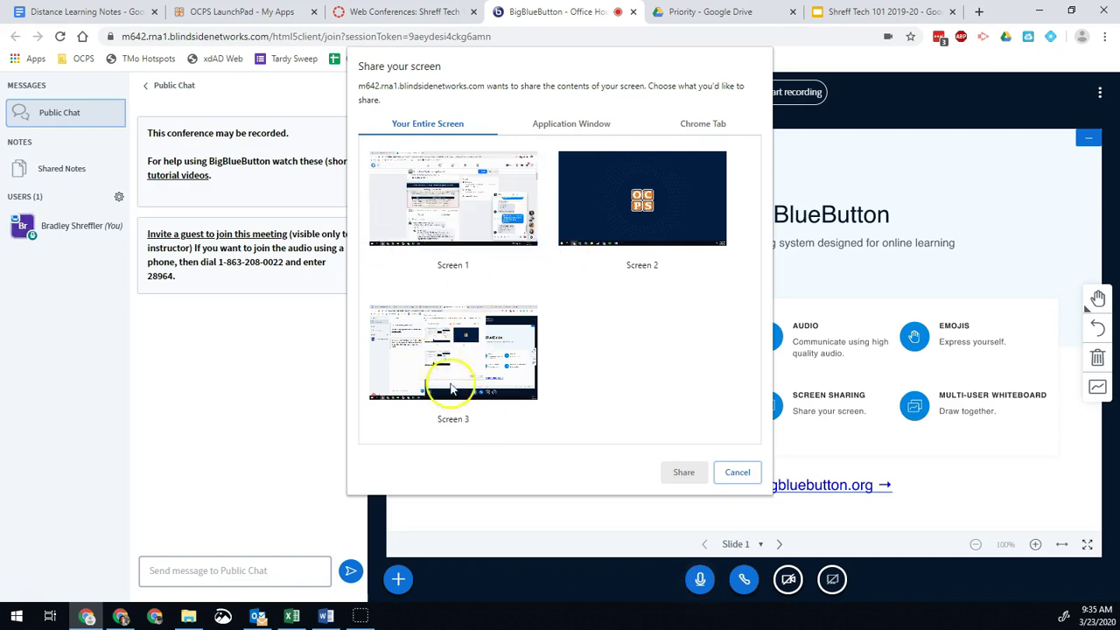
pyautogui.click(570, 125)
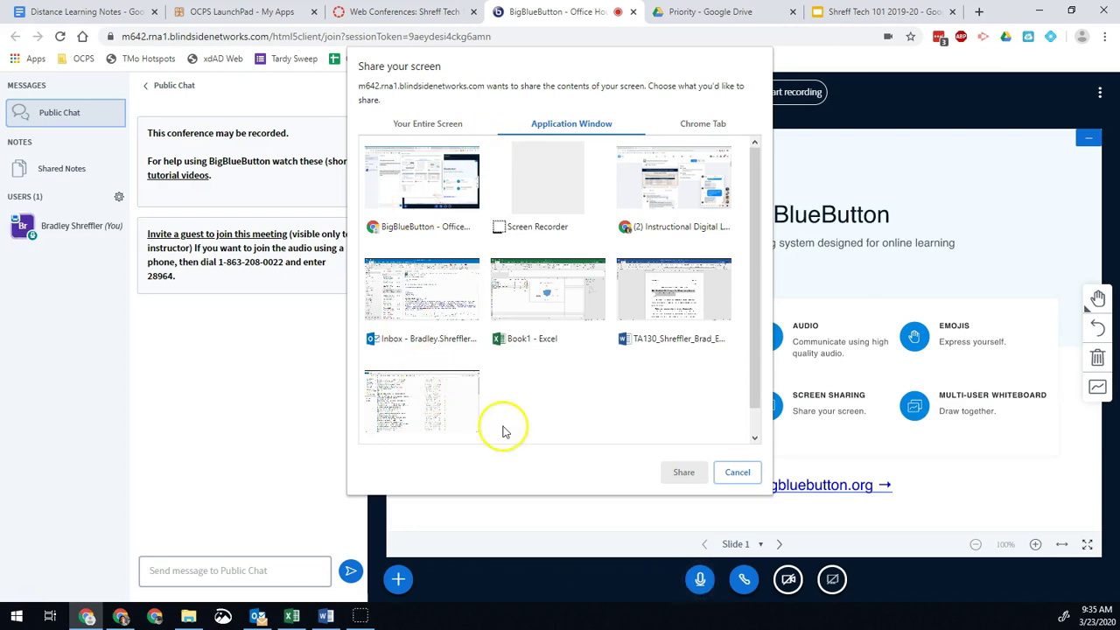
pyautogui.click(695, 126)
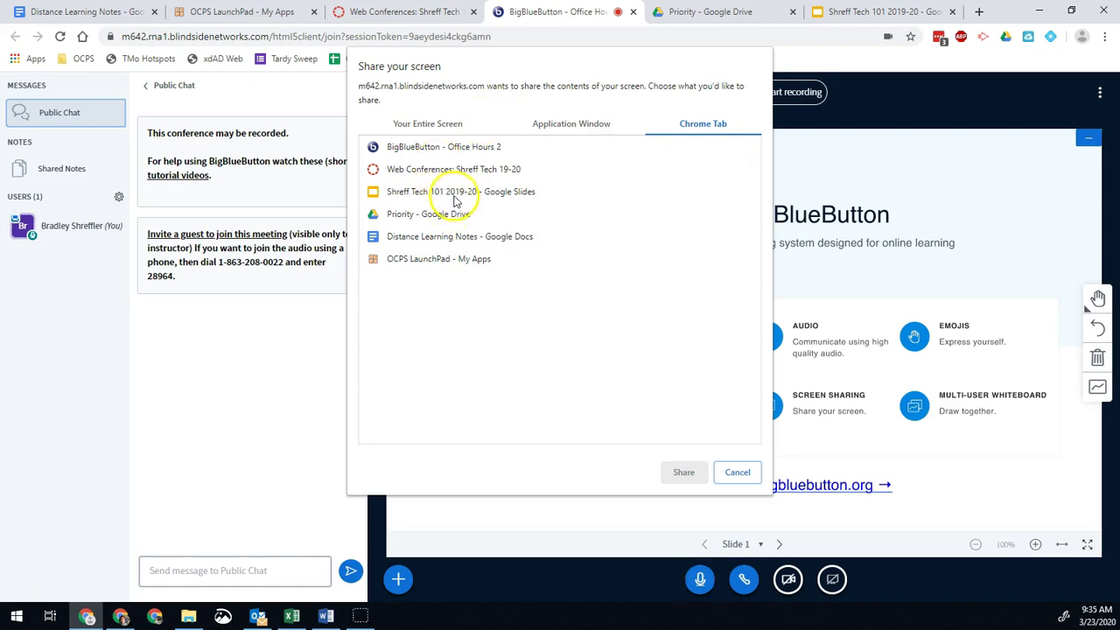
pyautogui.click(457, 195)
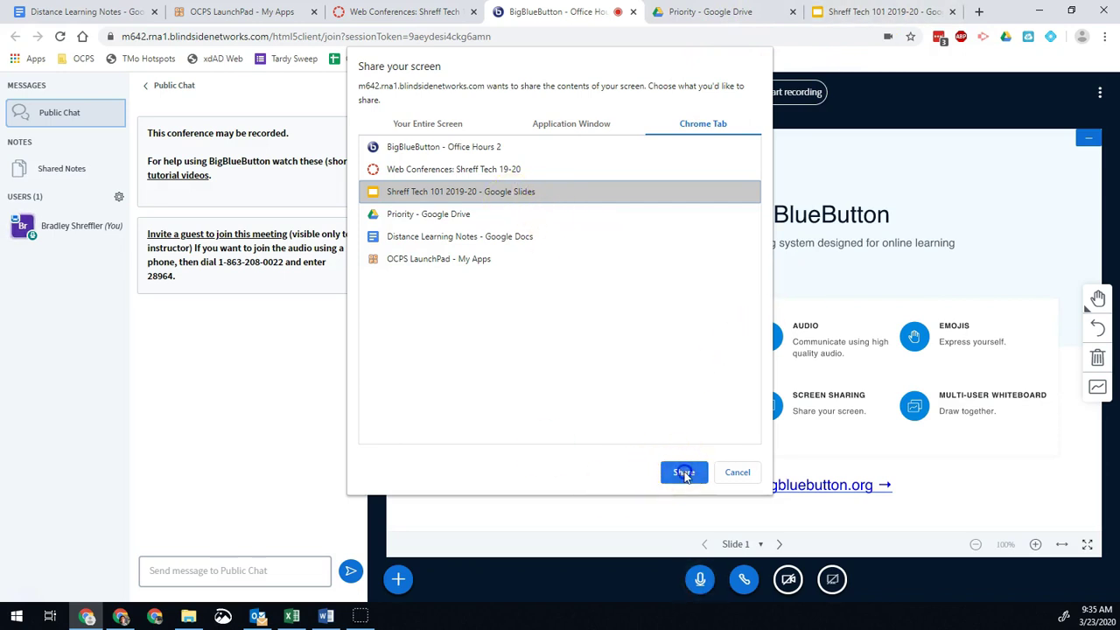
pyautogui.click(684, 473)
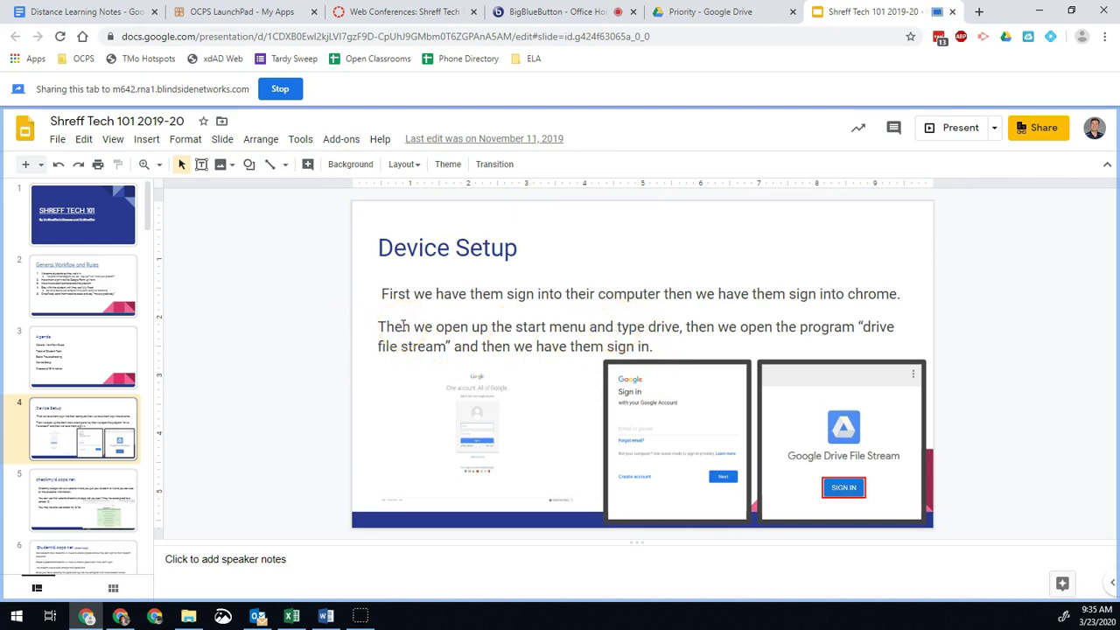
# Go back to the first slide of the shared presentation and check how it appears in the conference.
pyautogui.press('Up')
pyautogui.press('Up')
pyautogui.press('Up')
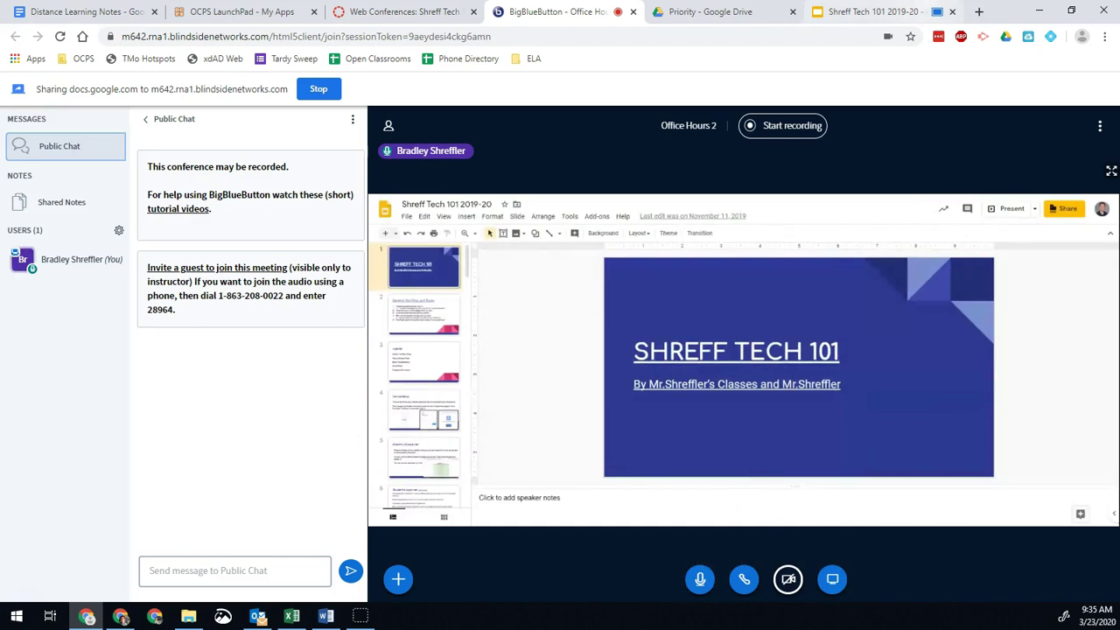
# Return to the shared presentation, advance to the Studentid.ocps.net slide, and view it in the BigBlueButton conference.
pyautogui.click(910, 11)
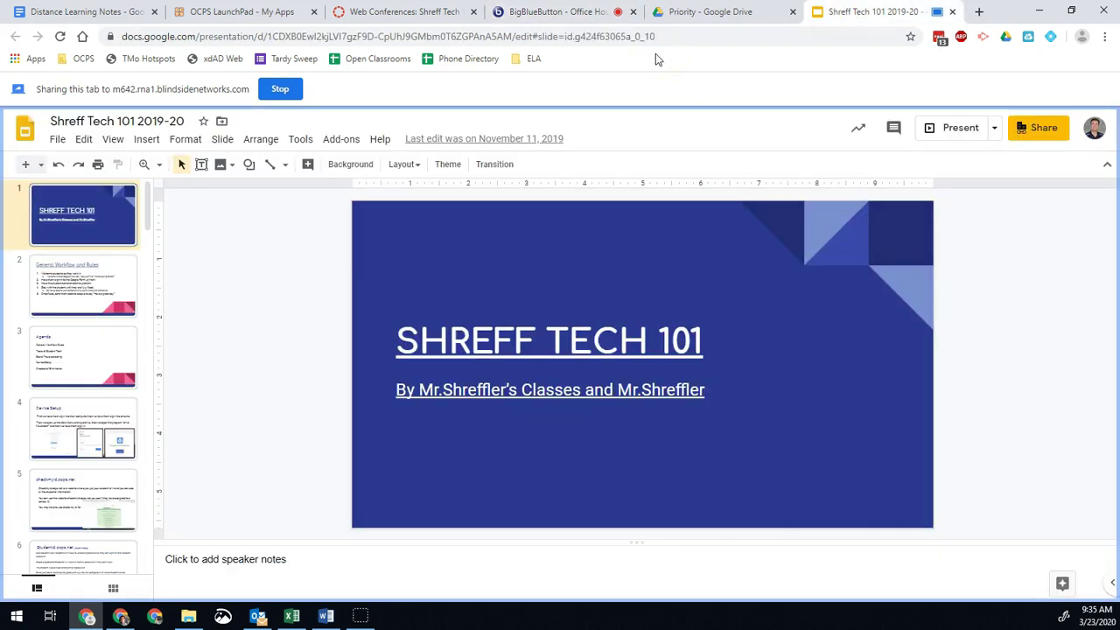
pyautogui.press('Down')
pyautogui.press('Down')
pyautogui.press('Down')
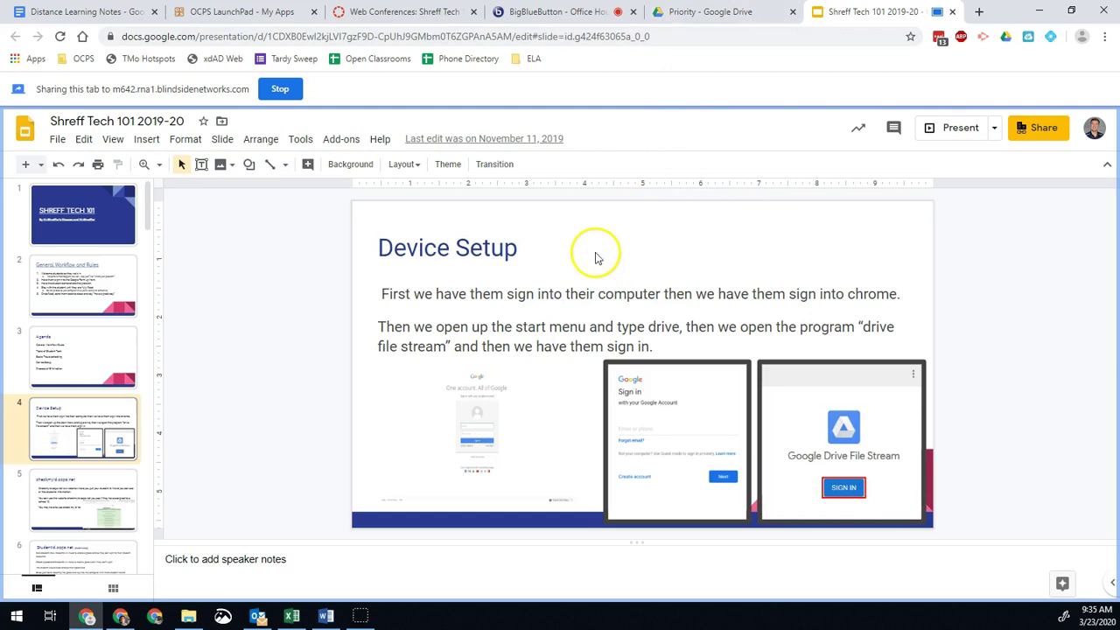
pyautogui.press('Down')
pyautogui.press('Down')
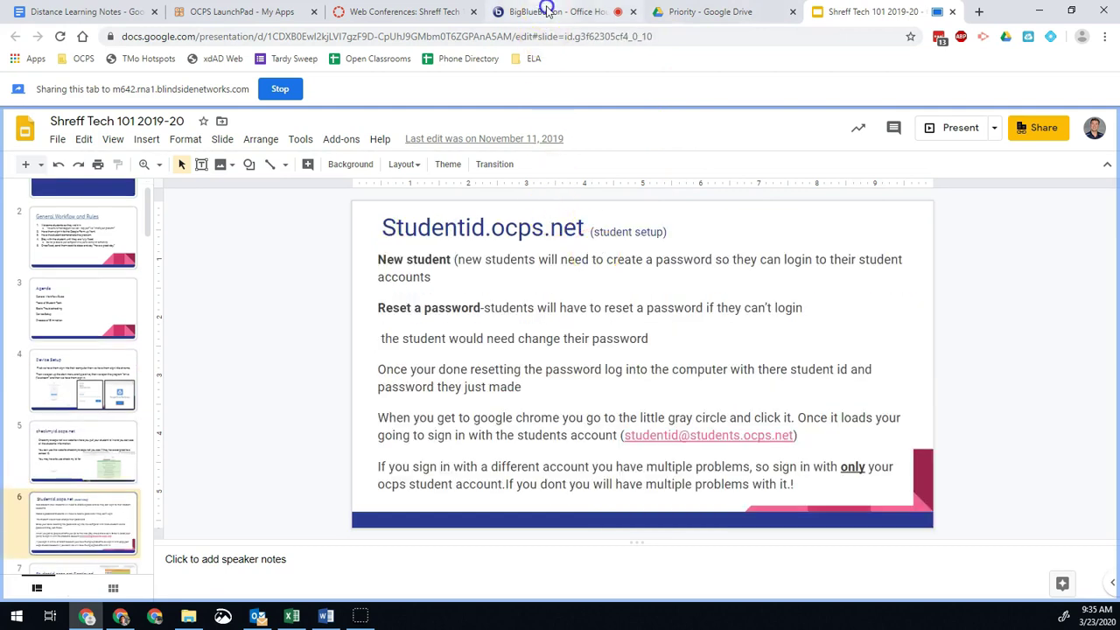
pyautogui.click(547, 11)
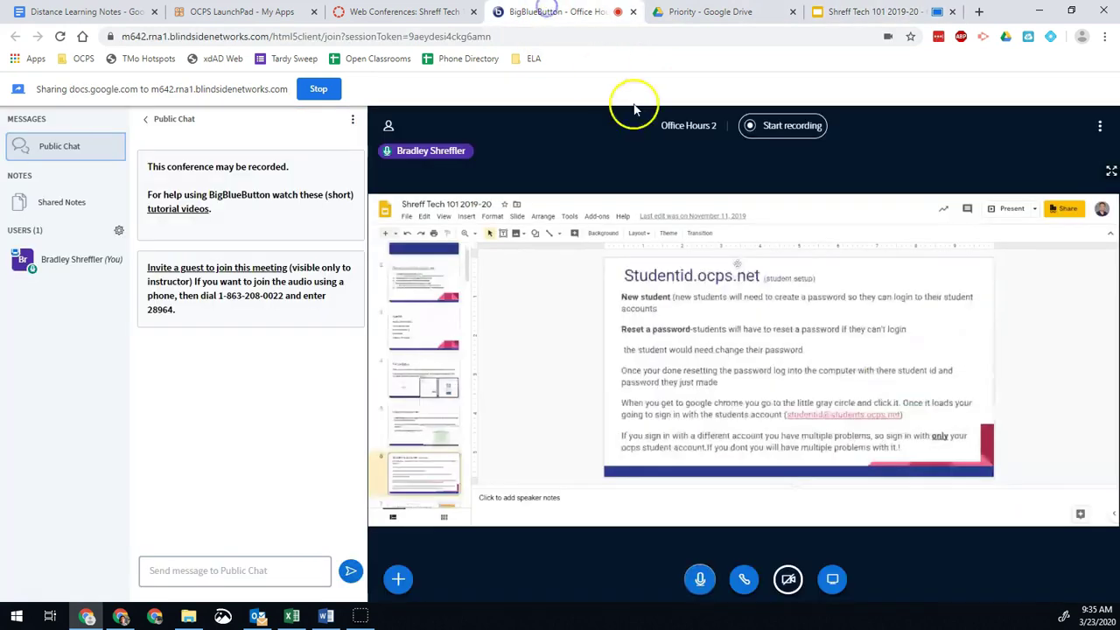
# Stop sharing the presentation tab in the conference and start recording the session.
pyautogui.click(836, 580)
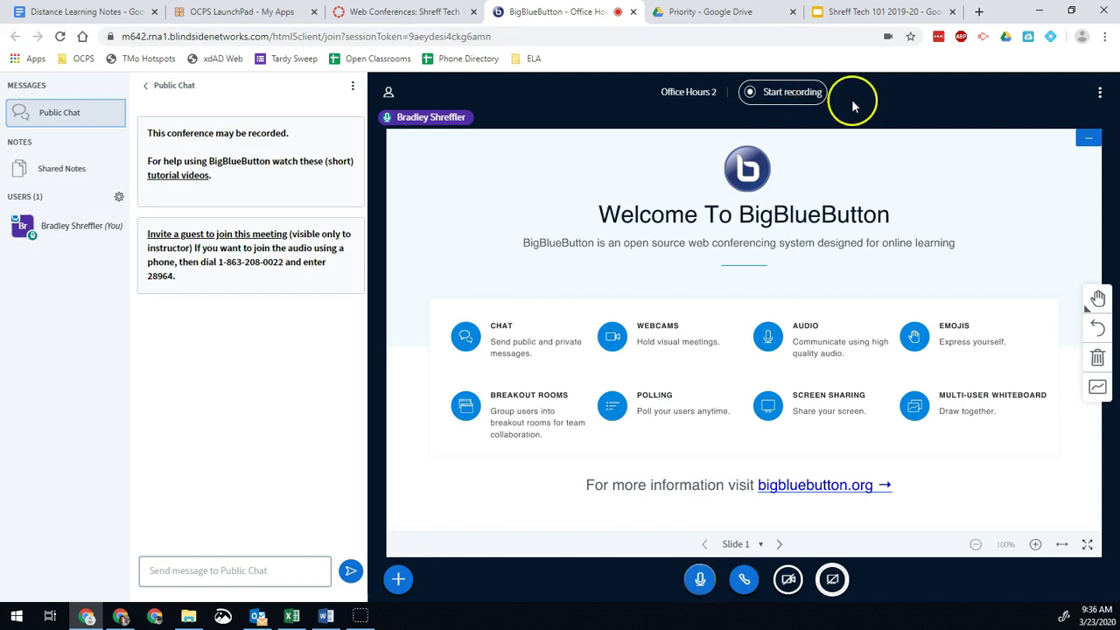
pyautogui.click(775, 94)
pyautogui.click(531, 369)
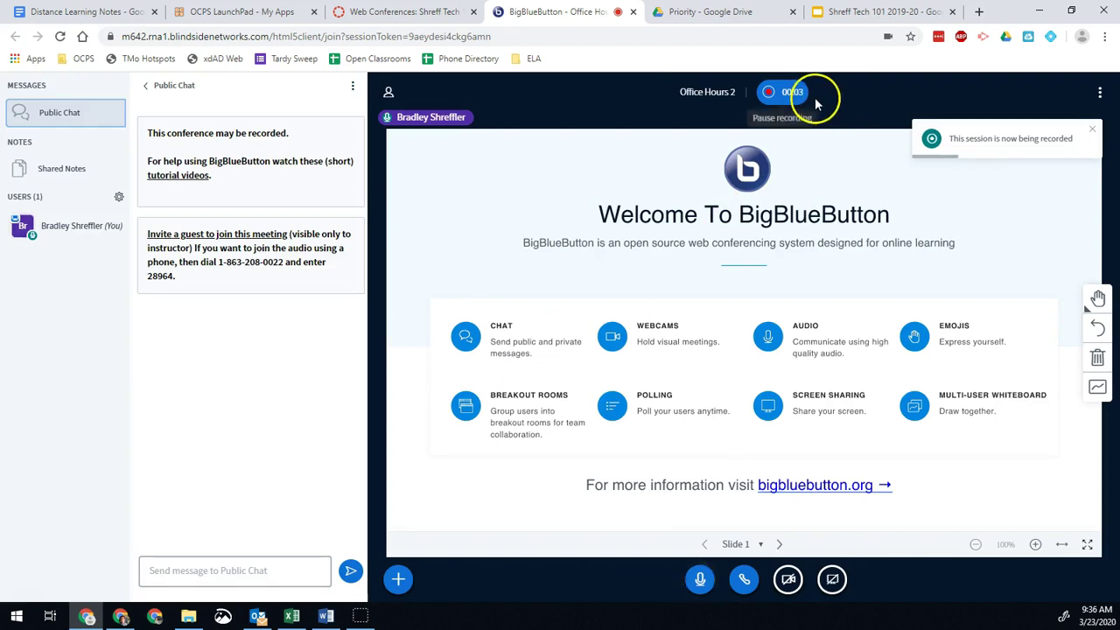
# Pause the recording of the Office Hours 2 session and confirm the pause.
pyautogui.click(784, 96)
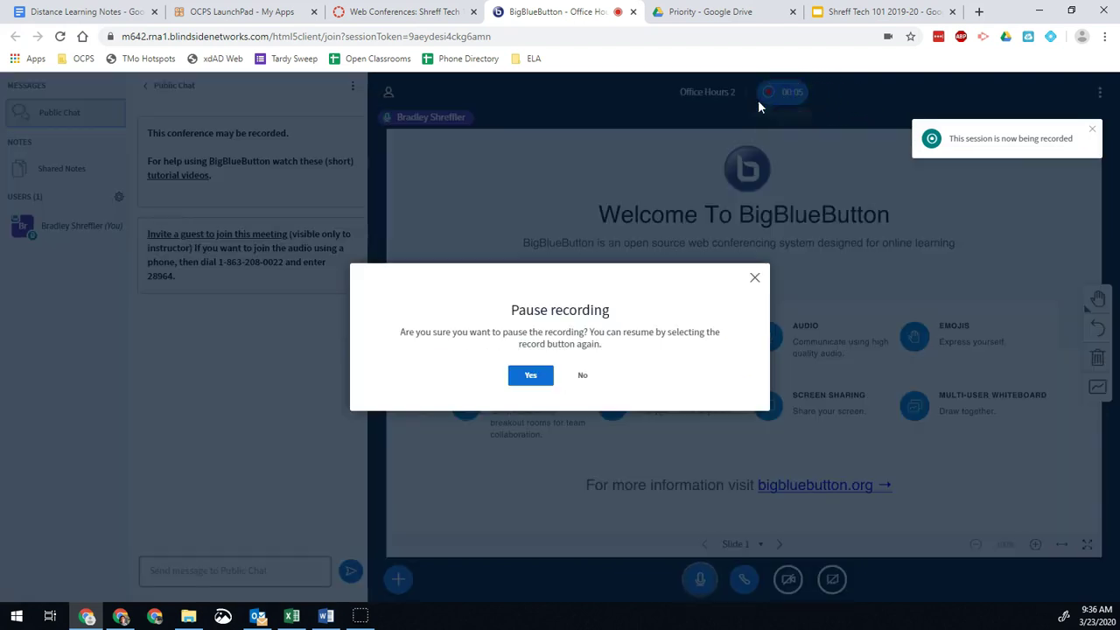
pyautogui.click(532, 378)
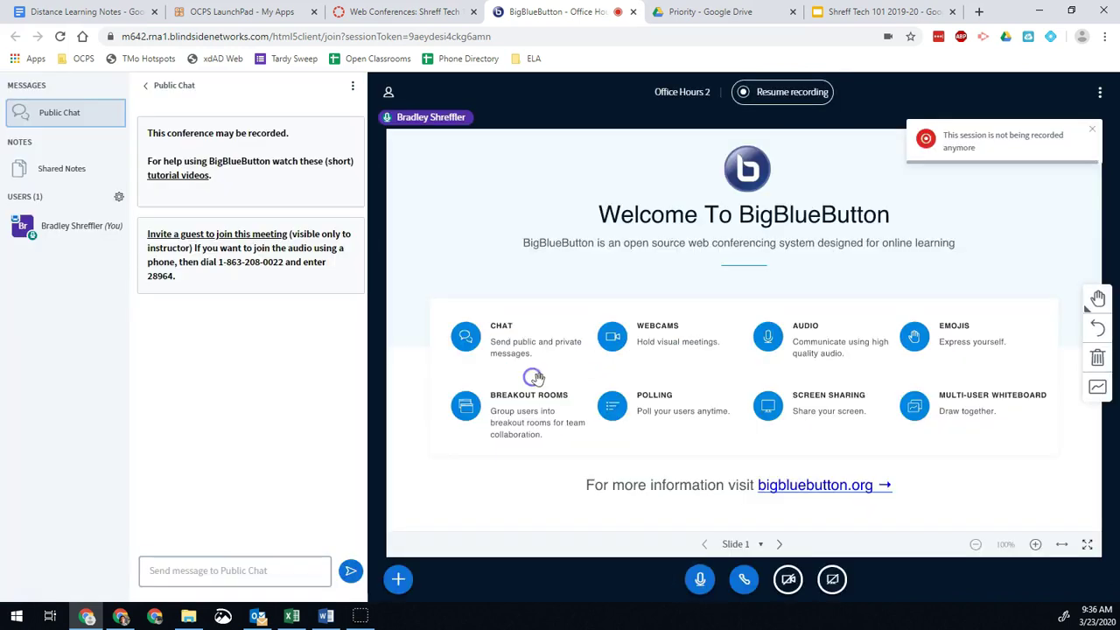
pyautogui.click(859, 98)
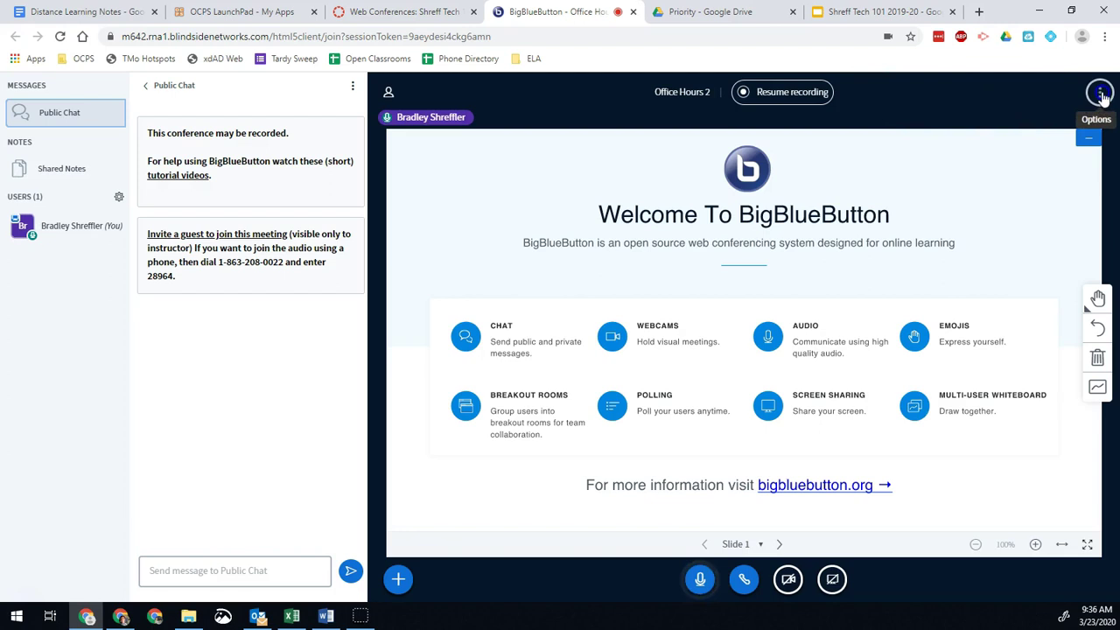
# End the Office Hours 2 meeting and close the feedback request without giving a star rating.
pyautogui.click(1100, 94)
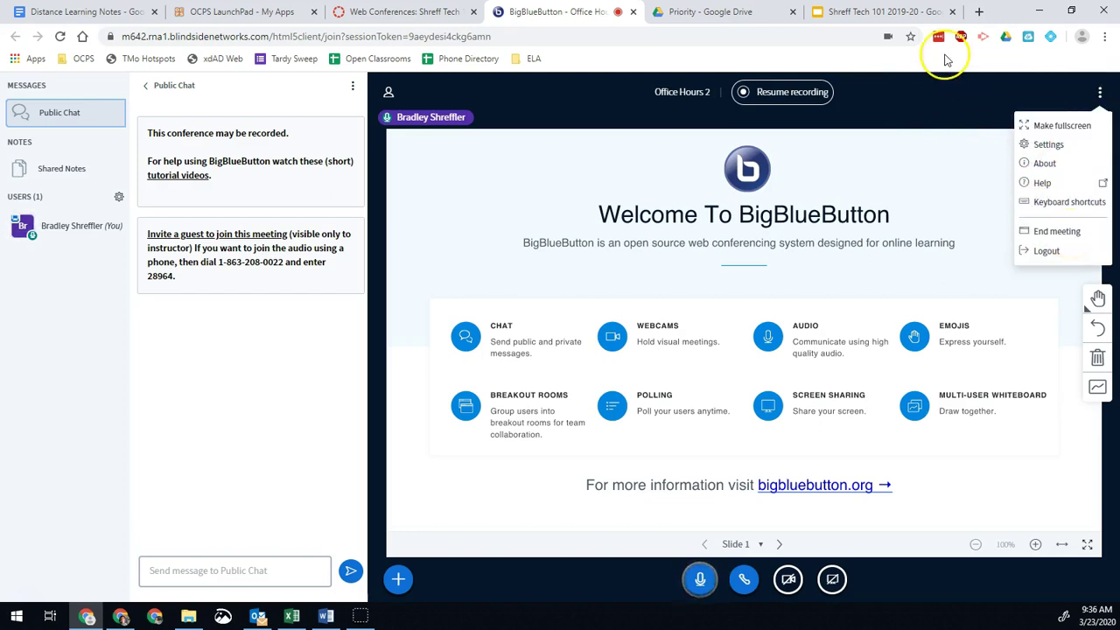
pyautogui.click(1047, 231)
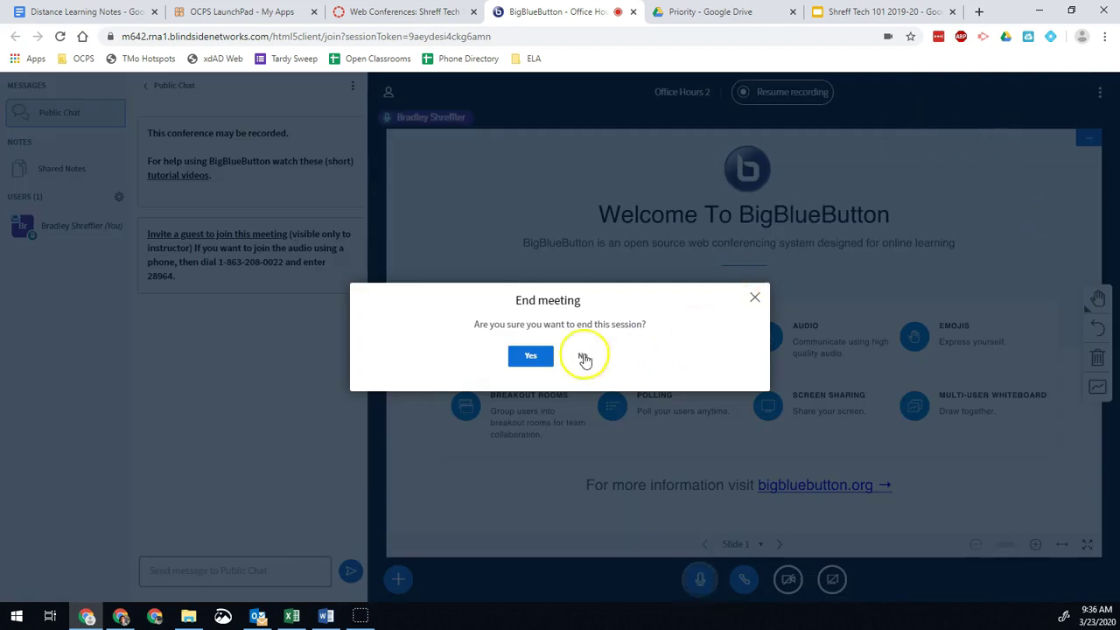
pyautogui.click(529, 357)
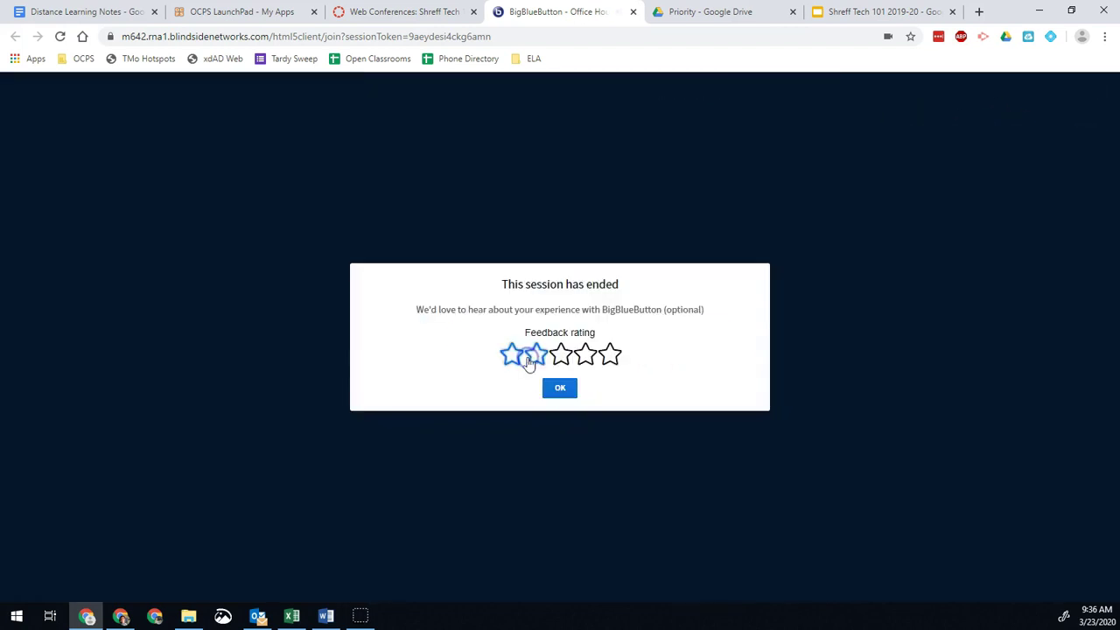
pyautogui.click(558, 391)
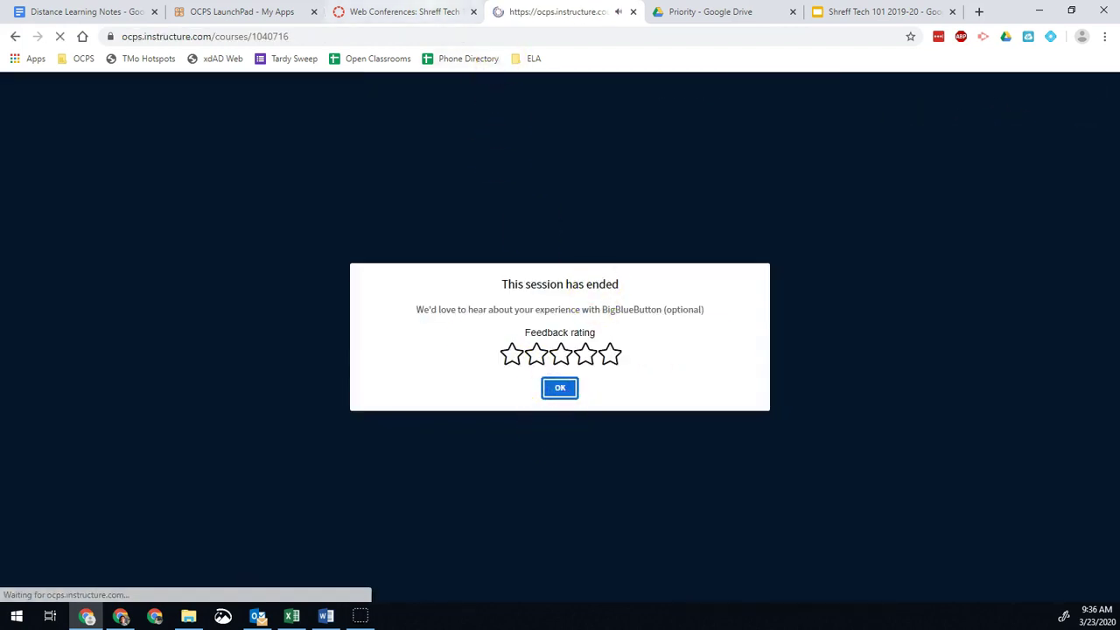